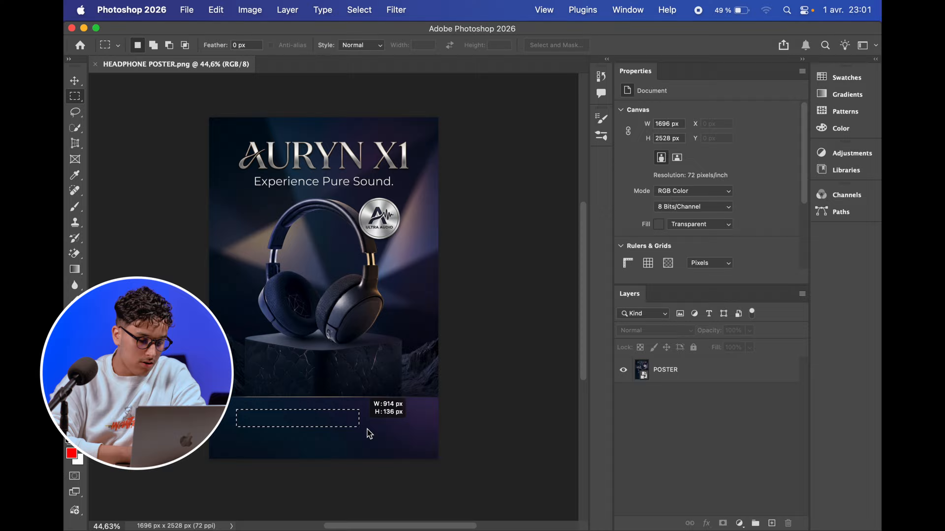
pyautogui.moveTo(370, 433); pyautogui.dragTo(411, 439)
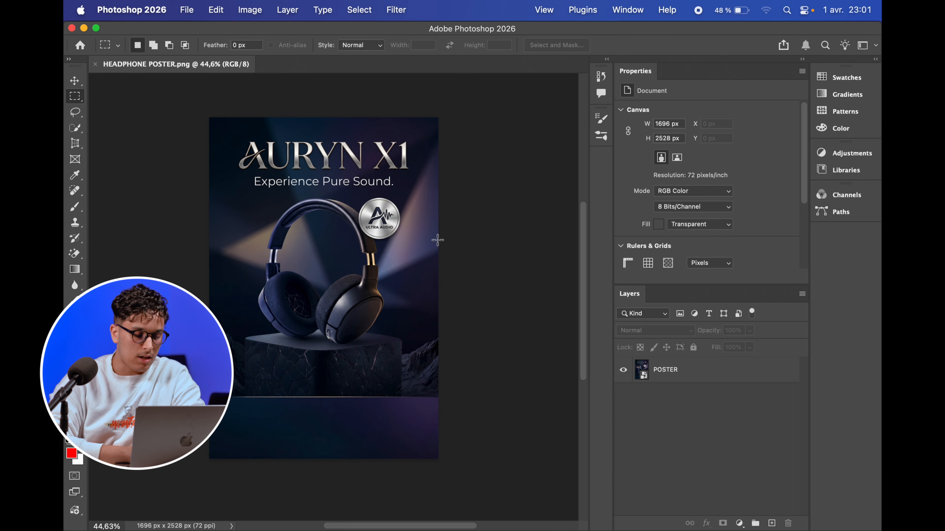
# Switch to Illustrator and shift all five feature icons with their captions slightly left on the artboard.
pyautogui.press('super+Tab')
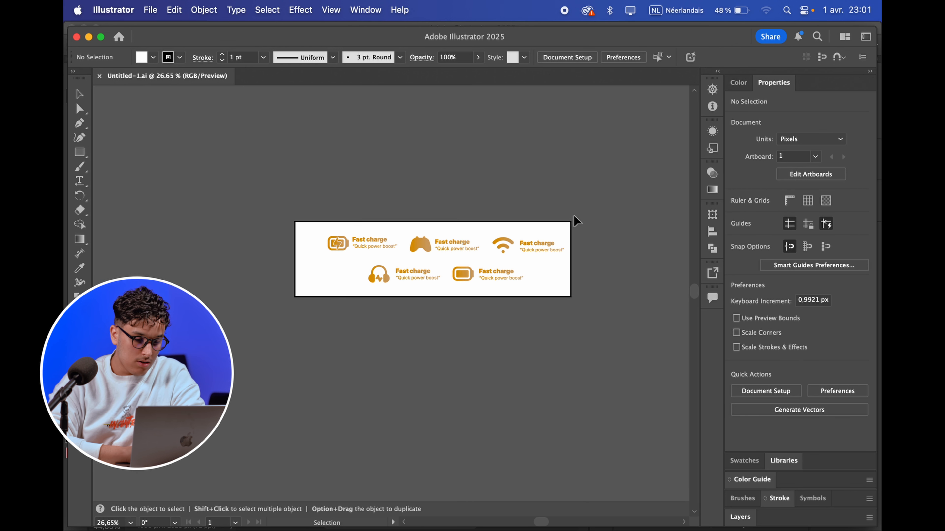
pyautogui.press('super+a')
pyautogui.moveTo(420, 248); pyautogui.dragTo(417, 248)
pyautogui.click(573, 217)
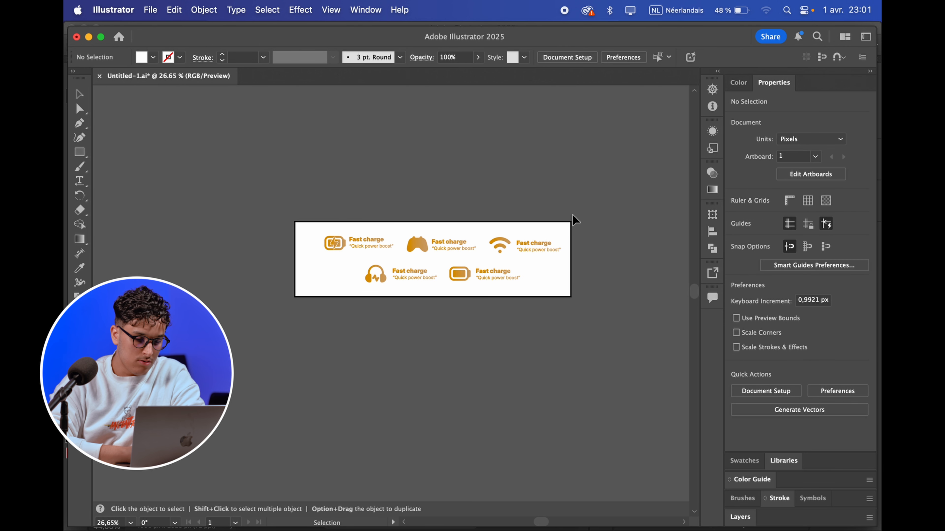
# Copy the whole group of five feature icons and captions, and clear the selection.
pyautogui.press('super+a')
pyautogui.click(501, 164)
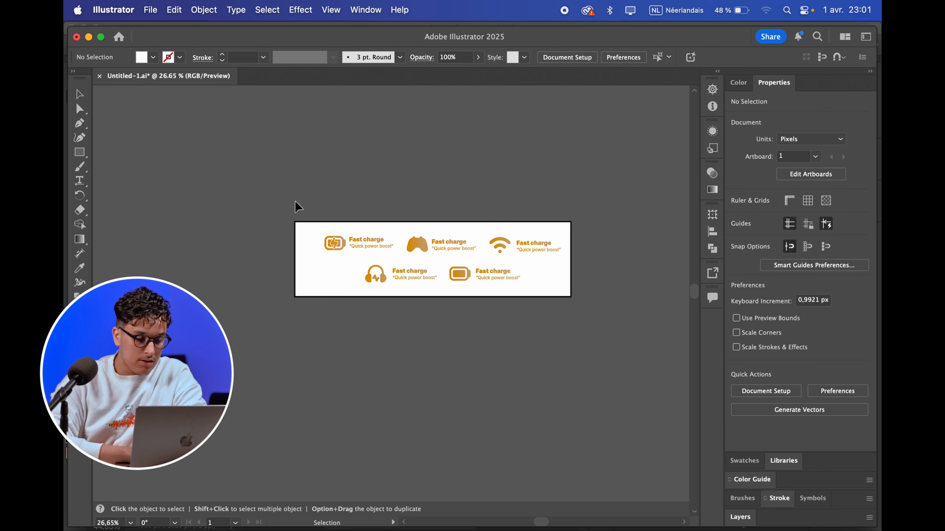
pyautogui.moveTo(311, 209); pyautogui.dragTo(566, 315)
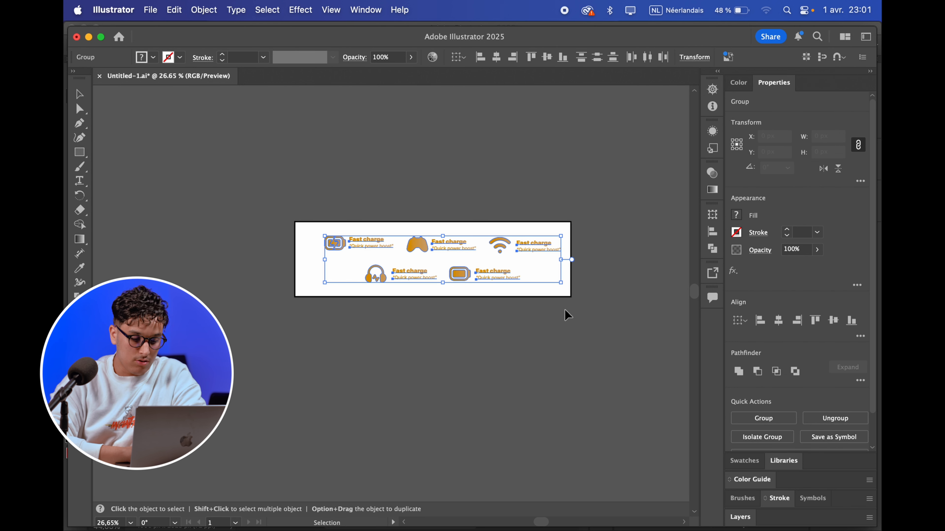
pyautogui.press('a')
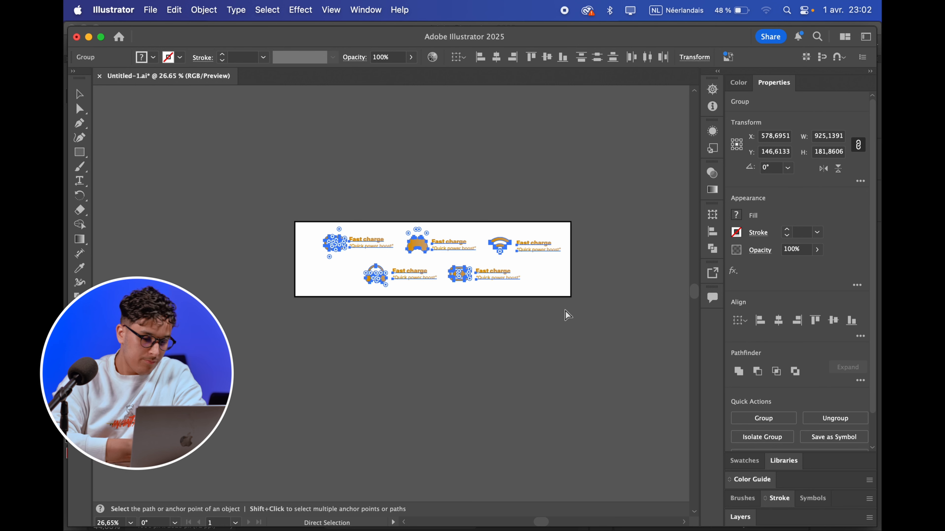
pyautogui.press('v')
pyautogui.click(174, 9)
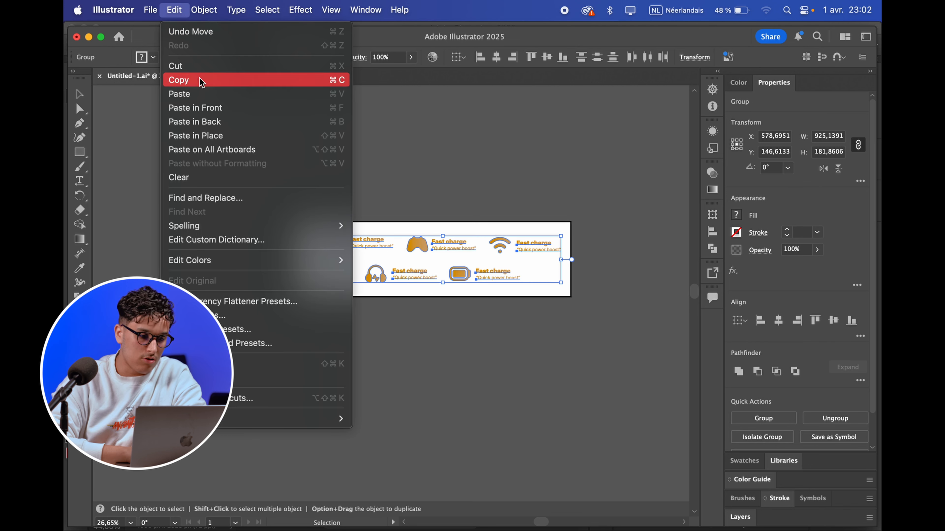
pyautogui.click(200, 80)
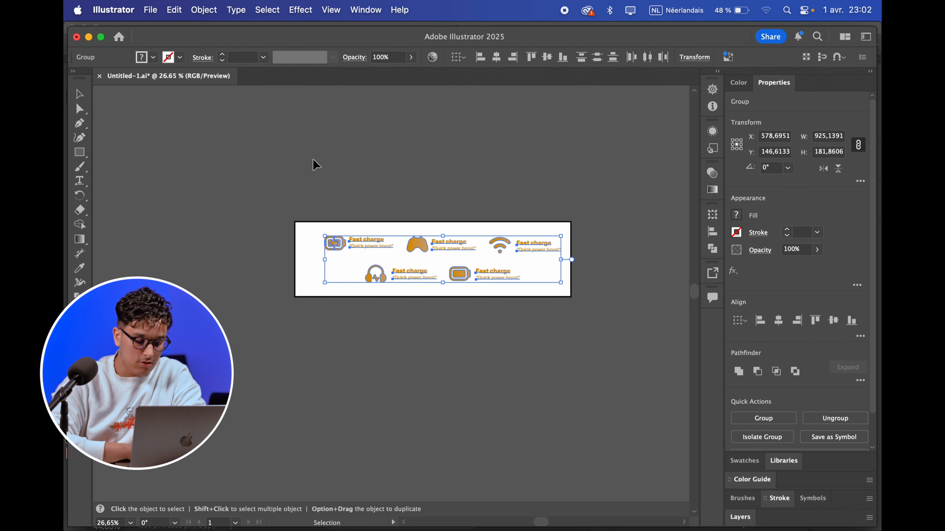
pyautogui.press('a')
pyautogui.press('v')
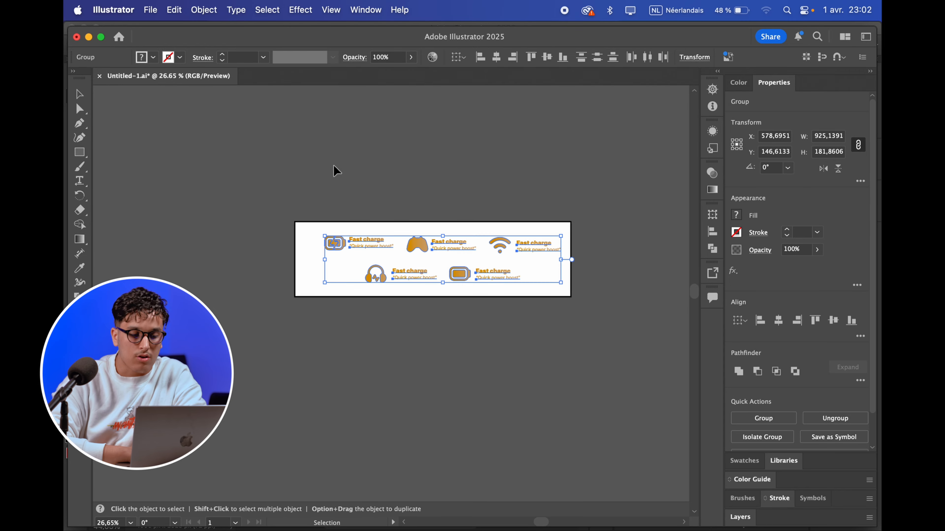
pyautogui.click(336, 172)
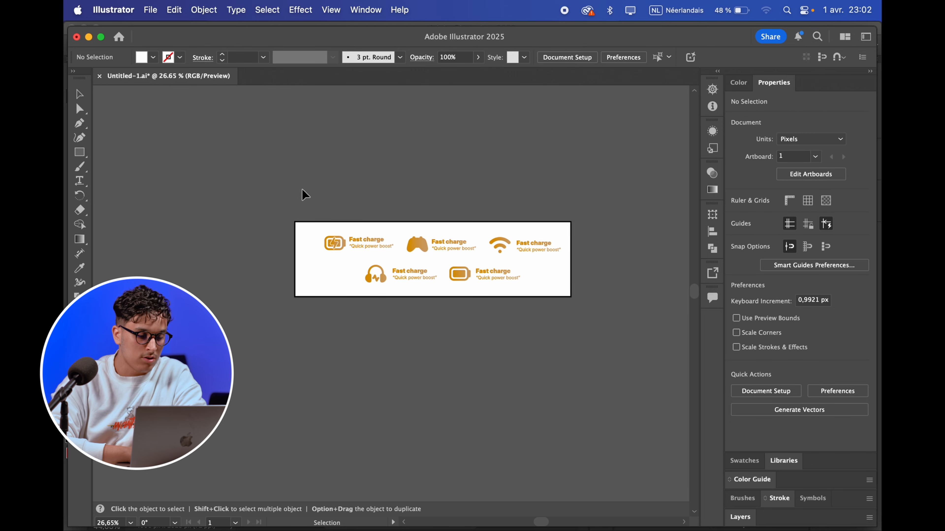
# Switch to Photoshop and start pasting the copied icon group into the headphone poster.
pyautogui.moveTo(512, 519)
pyautogui.click(582, 514)
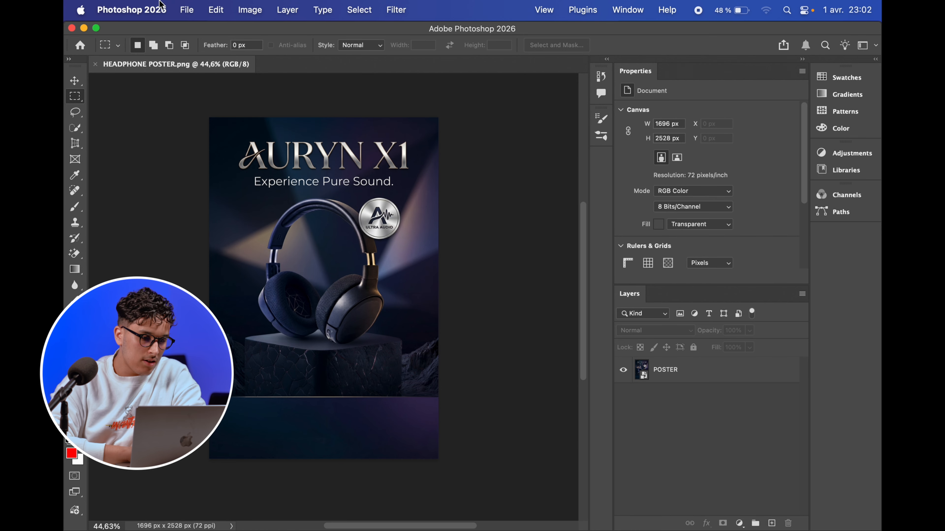
pyautogui.click(216, 10)
pyautogui.click(261, 123)
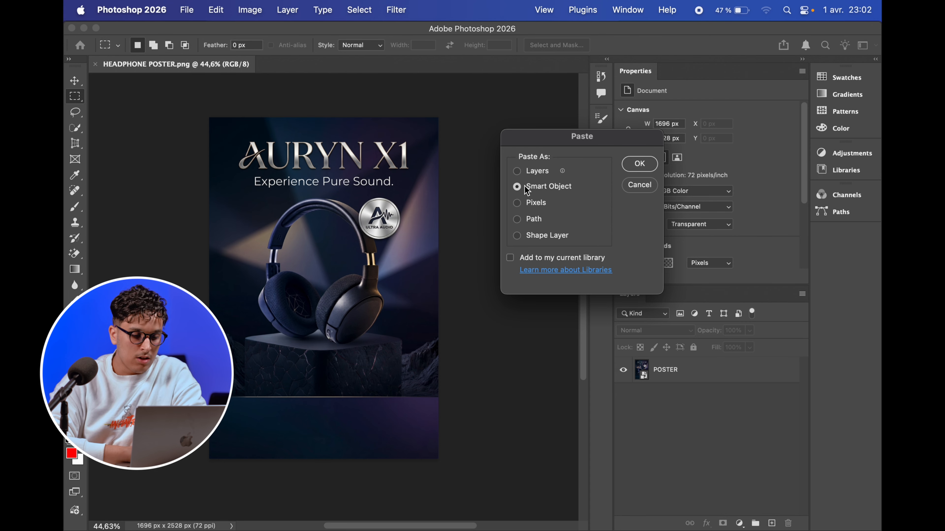
pyautogui.moveTo(582, 137); pyautogui.dragTo(558, 143)
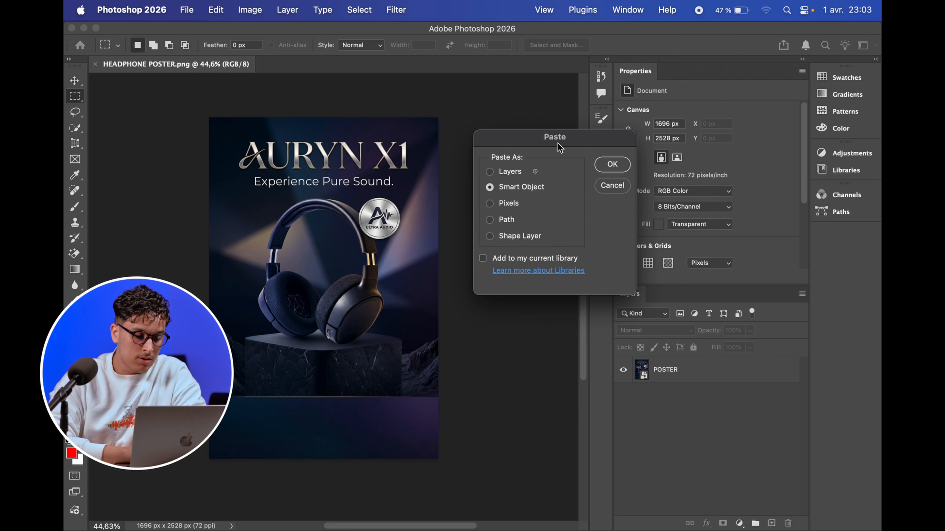
# Go through the paste types Layers, Smart Object, Pixels, Path and Shape Layer.
pyautogui.click(490, 172)
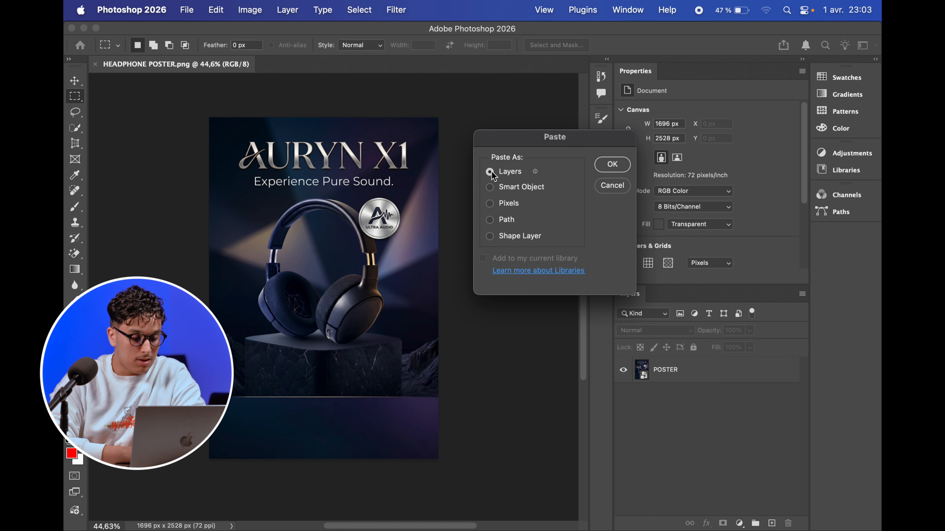
pyautogui.click(490, 187)
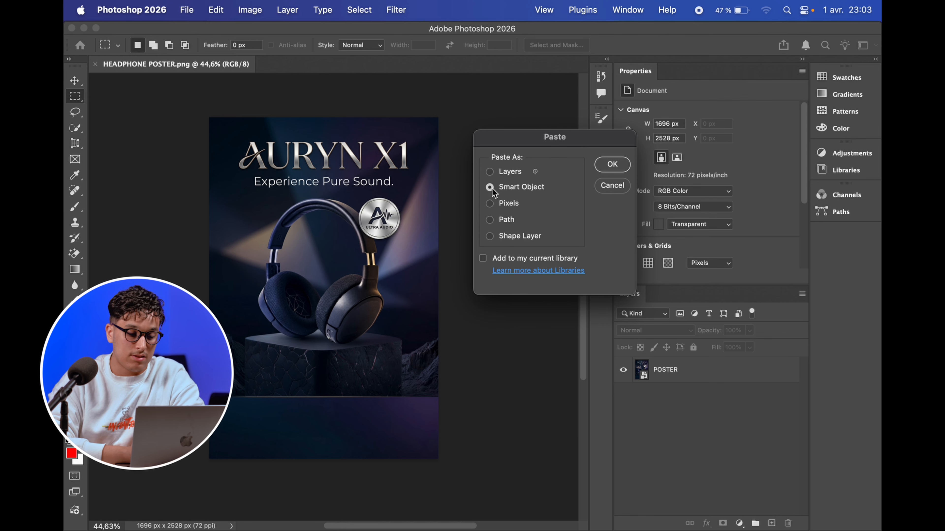
pyautogui.click(490, 203)
pyautogui.click(490, 220)
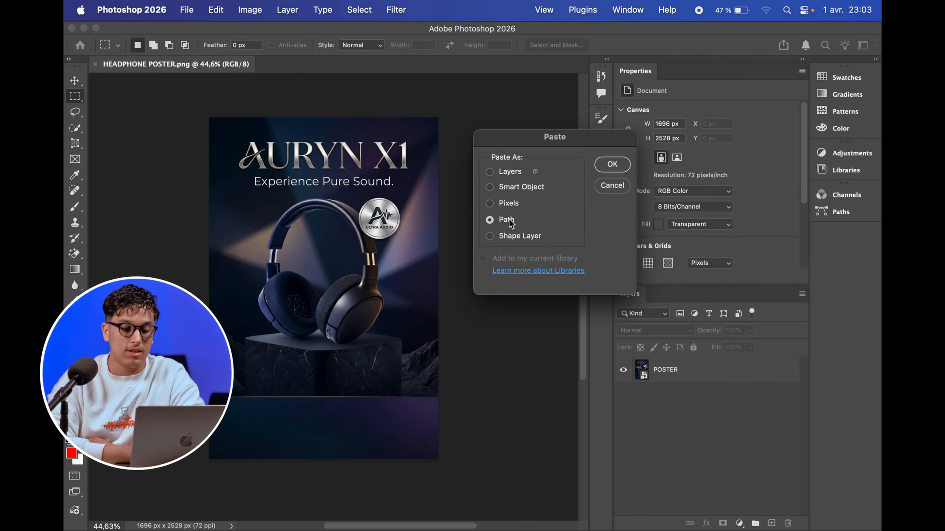
pyautogui.click(490, 237)
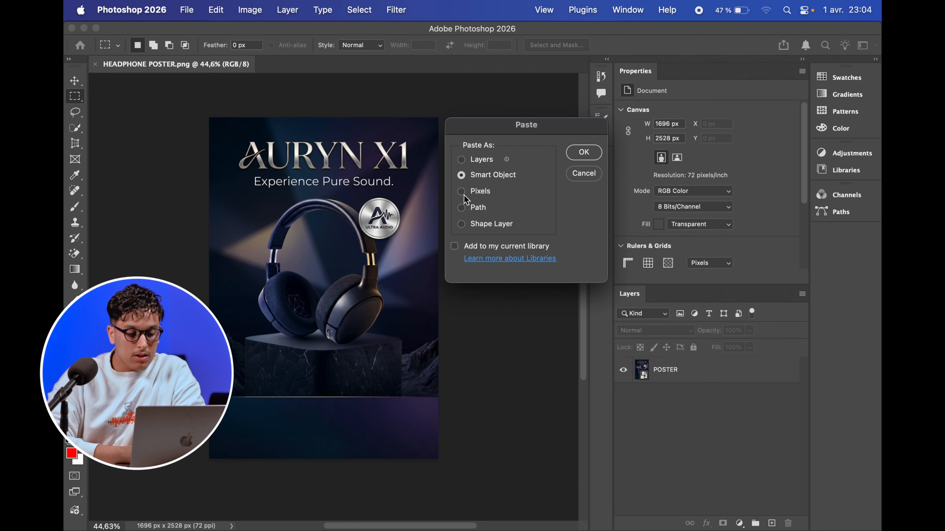
# Paste the icon group into the poster as a Smart Object.
pyautogui.click(463, 194)
pyautogui.click(462, 177)
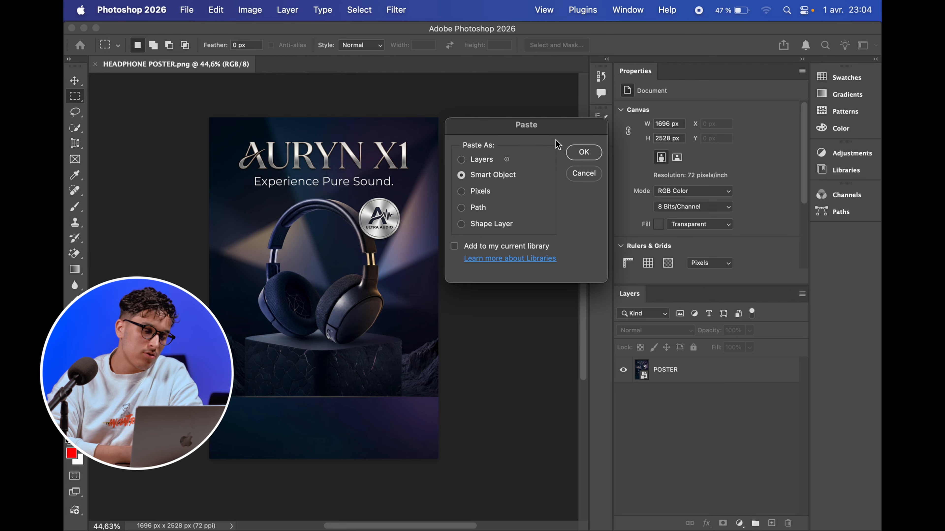
pyautogui.click(583, 154)
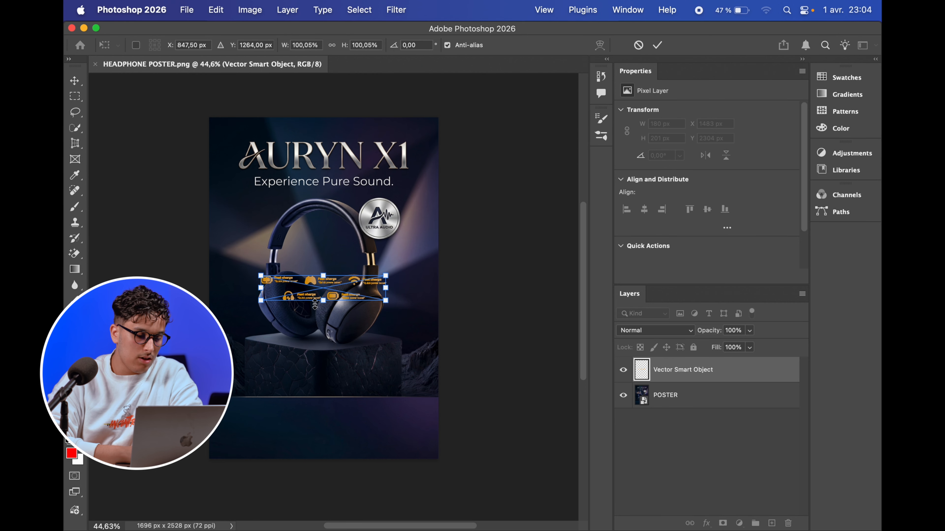
pyautogui.press('Escape')
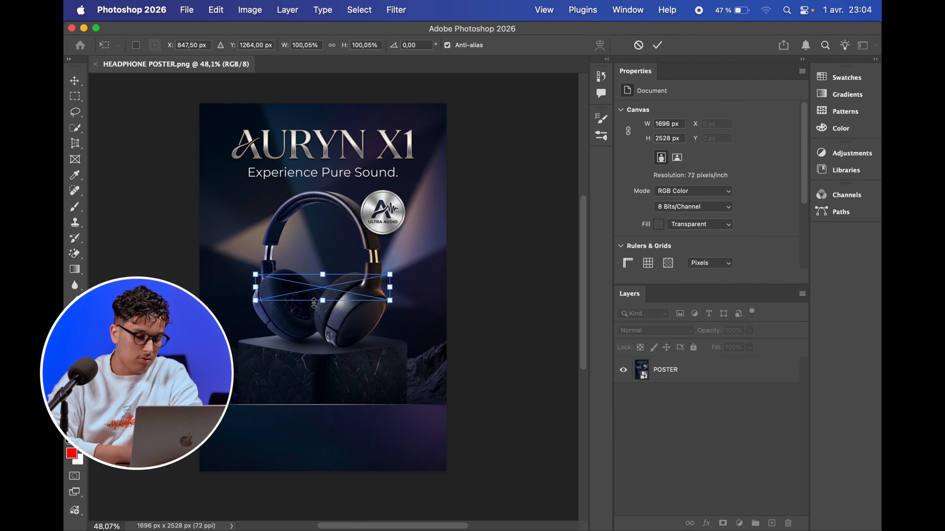
# Place the pasted icons in the empty band below the headphones and scale them to about 125%.
pyautogui.moveTo(328, 287); pyautogui.dragTo(329, 432)
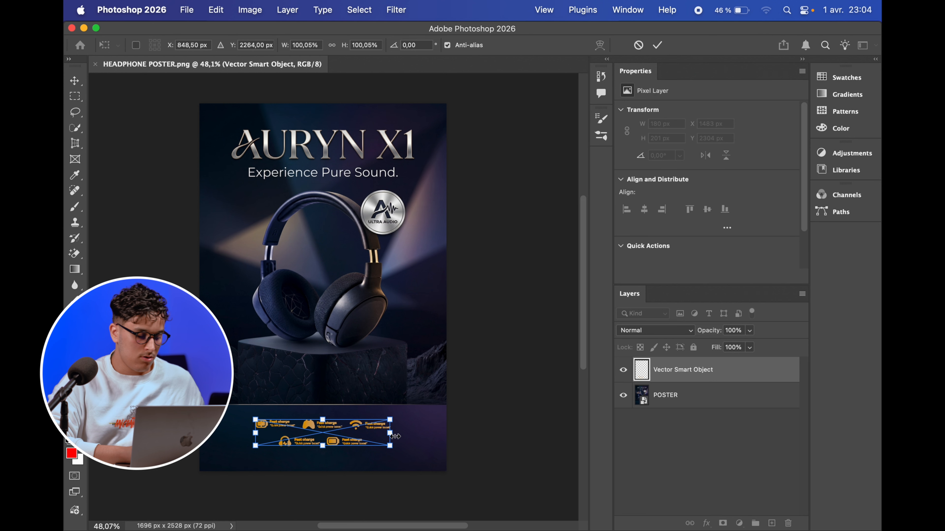
pyautogui.moveTo(394, 436); pyautogui.dragTo(408, 433)
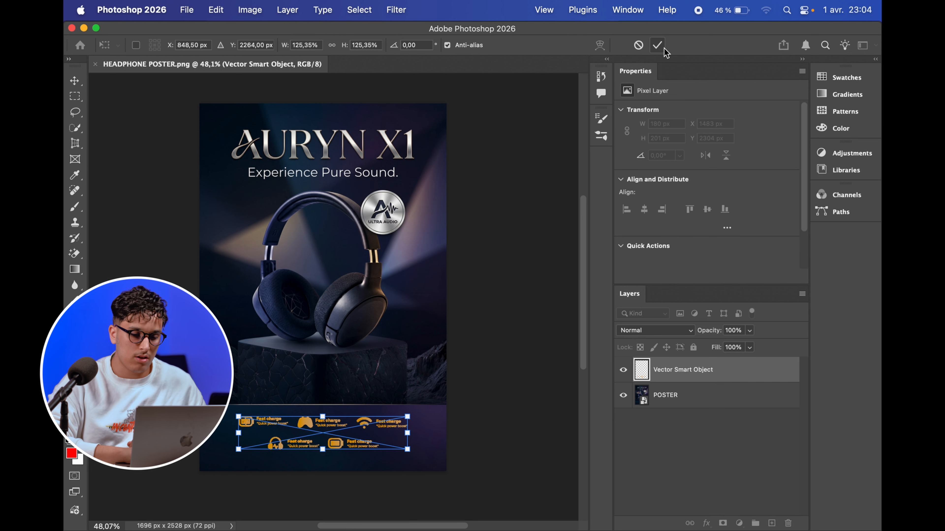
pyautogui.click(658, 45)
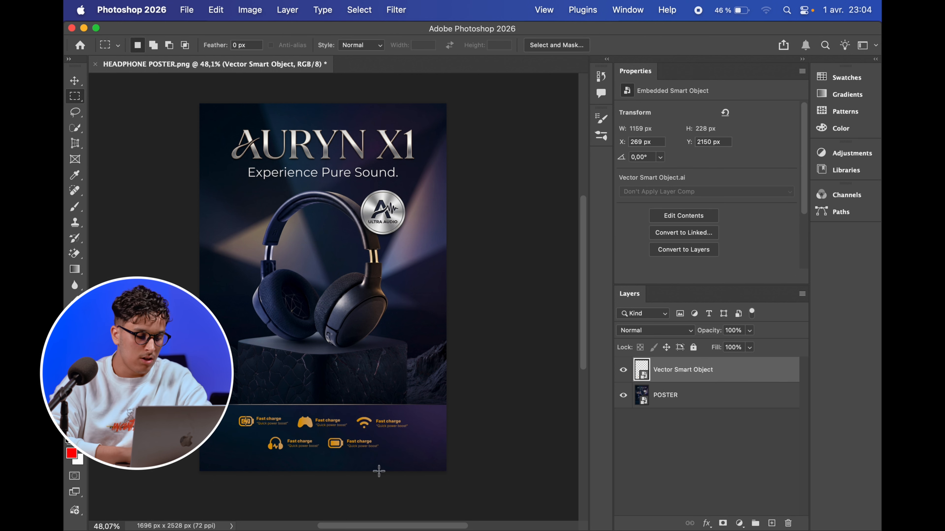
# Try to select a single feature icon of the pasted Smart Object directly on the poster with the Move tool.
pyautogui.click(75, 81)
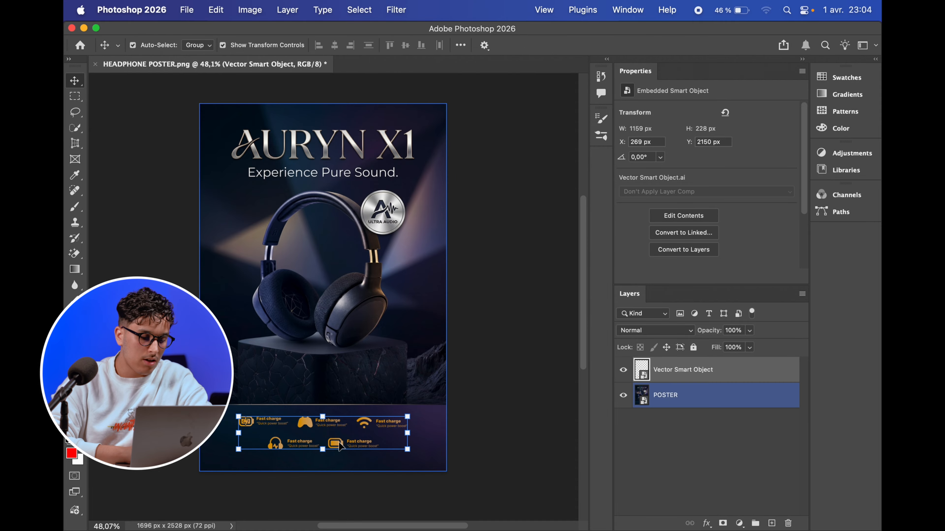
pyautogui.scroll(5, 326, 423)
pyautogui.scroll(-5, 327, 397)
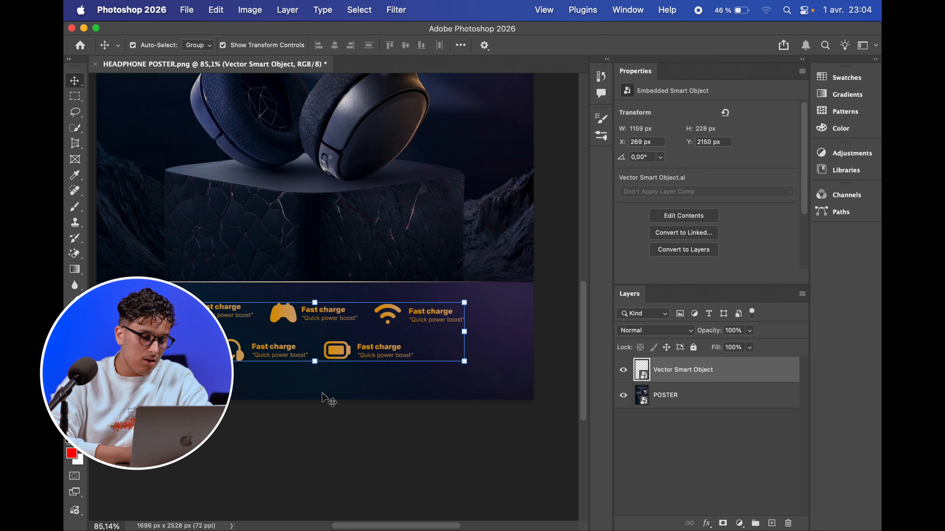
pyautogui.moveTo(351, 301); pyautogui.dragTo(351, 301)
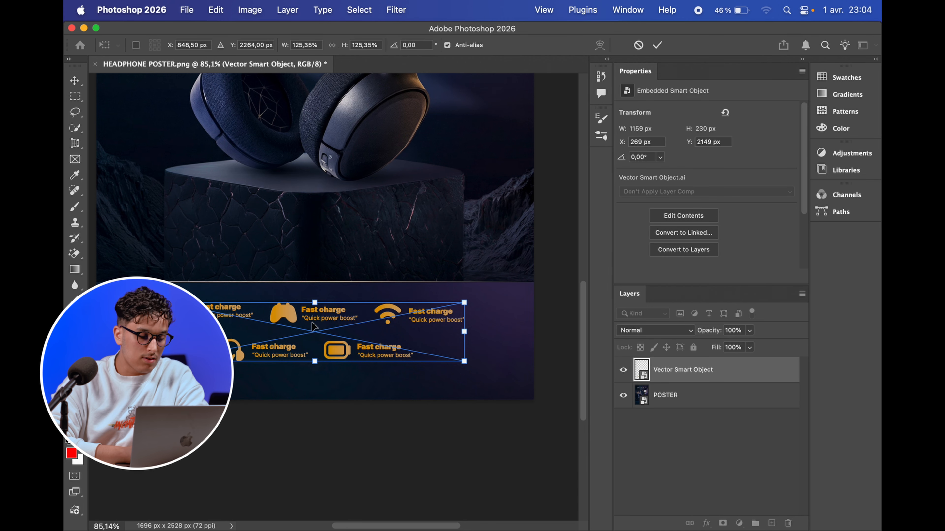
pyautogui.click(657, 45)
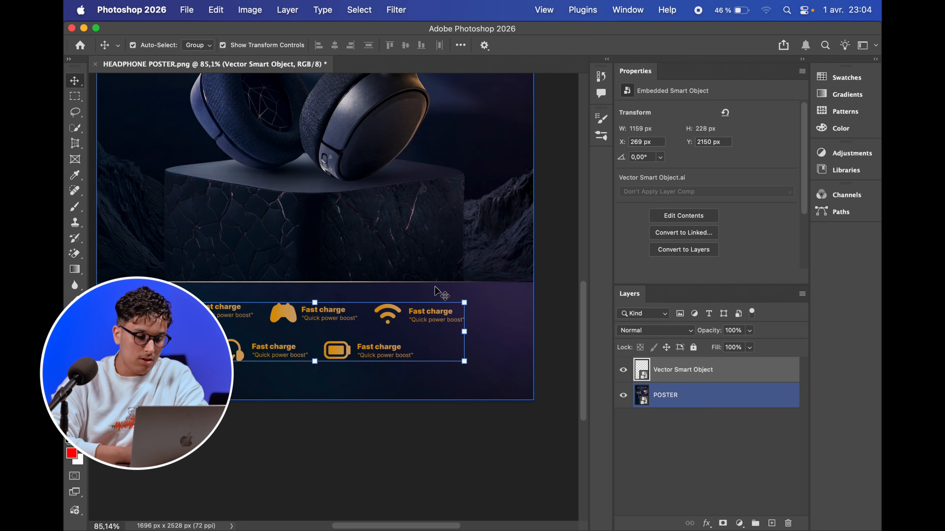
pyautogui.click(449, 460)
pyautogui.click(351, 323)
pyautogui.click(351, 324)
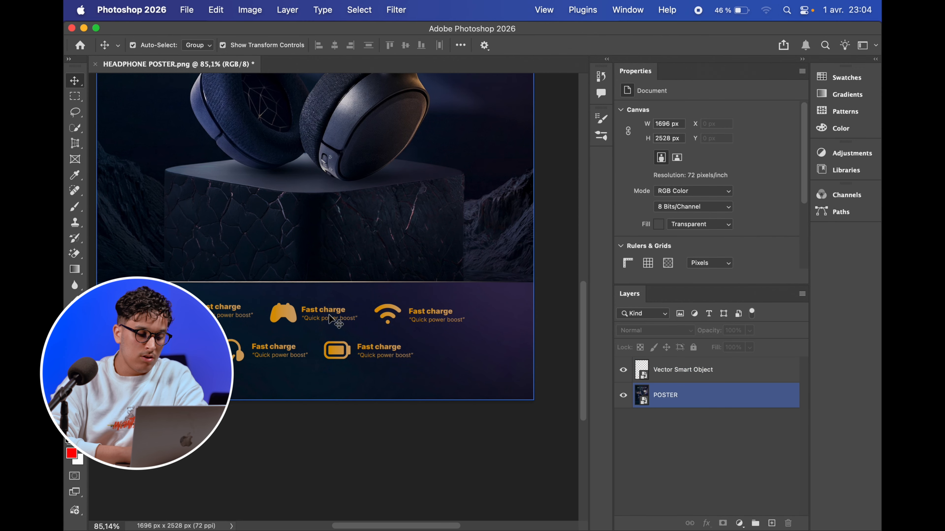
pyautogui.click(313, 315)
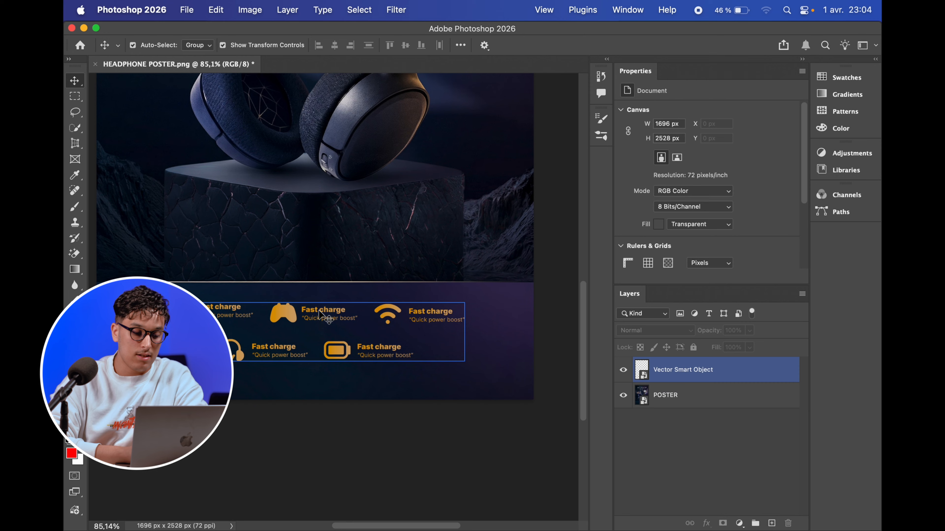
pyautogui.click(314, 317)
pyautogui.click(313, 316)
pyautogui.click(313, 315)
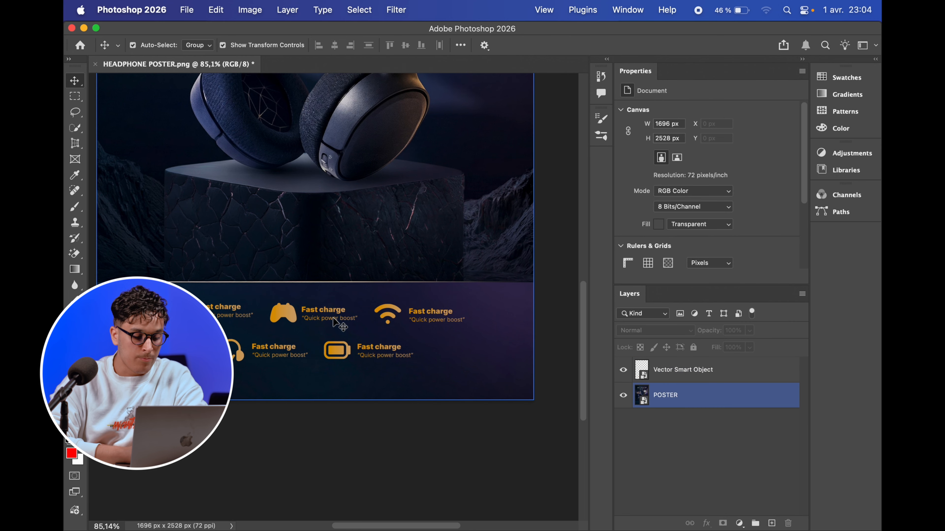
pyautogui.click(550, 454)
# Quit Illustrator without saving the changes to Untitled-1.ai.
pyautogui.moveTo(663, 516)
pyautogui.rightClick(443, 525)
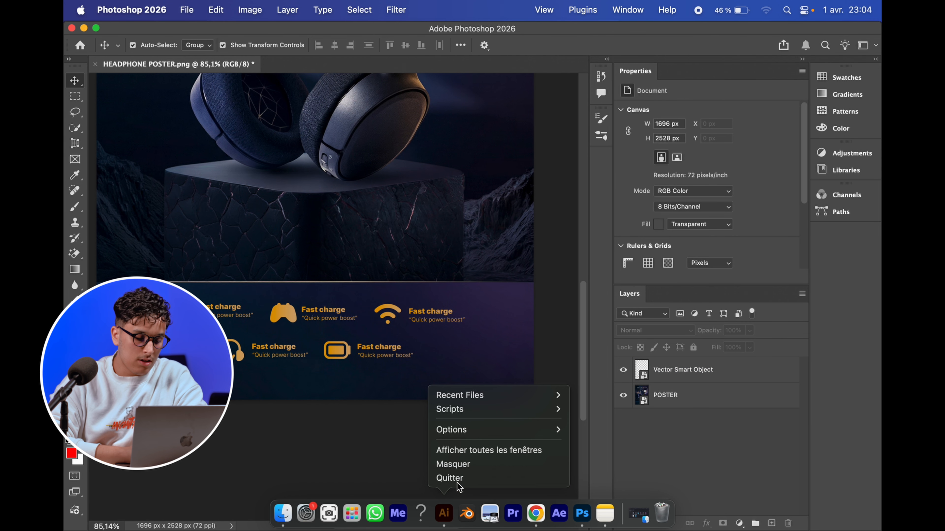
pyautogui.click(466, 477)
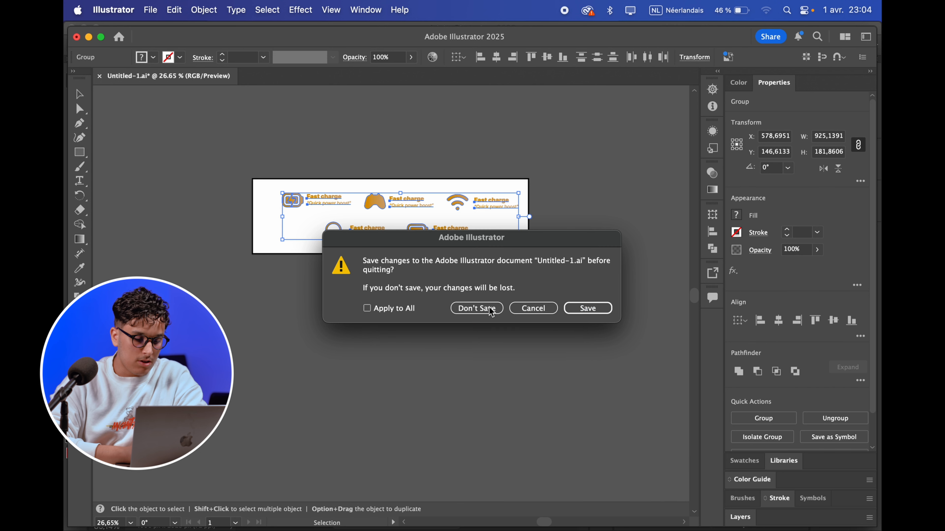
pyautogui.click(482, 308)
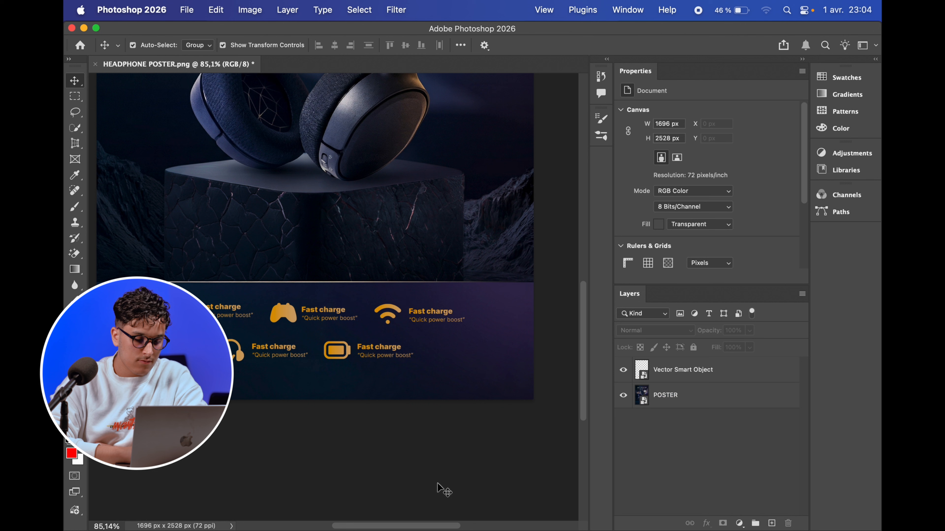
# Open the contents of the Vector Smart Object layer in Illustrator, allowing Illustrator to access data from other apps.
pyautogui.scroll(3, 443, 491)
pyautogui.click(410, 371)
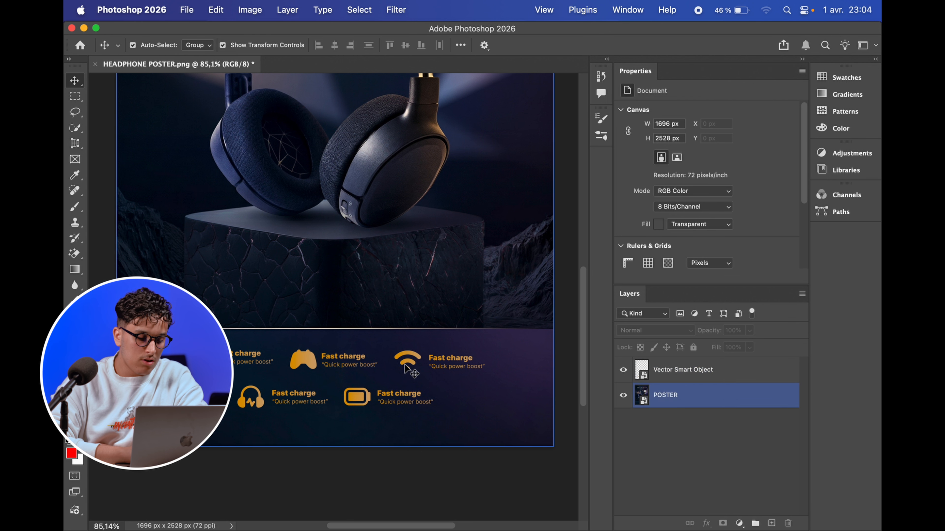
pyautogui.click(644, 372)
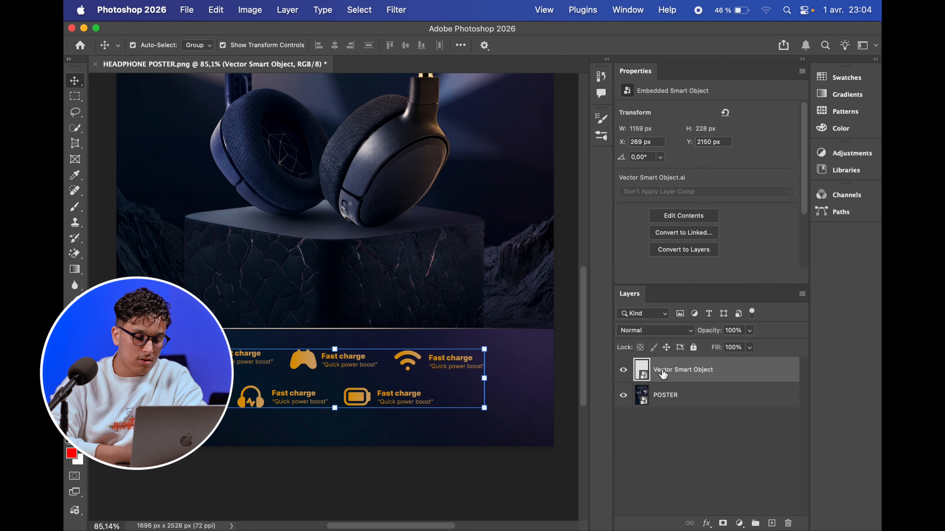
pyautogui.doubleClick(642, 372)
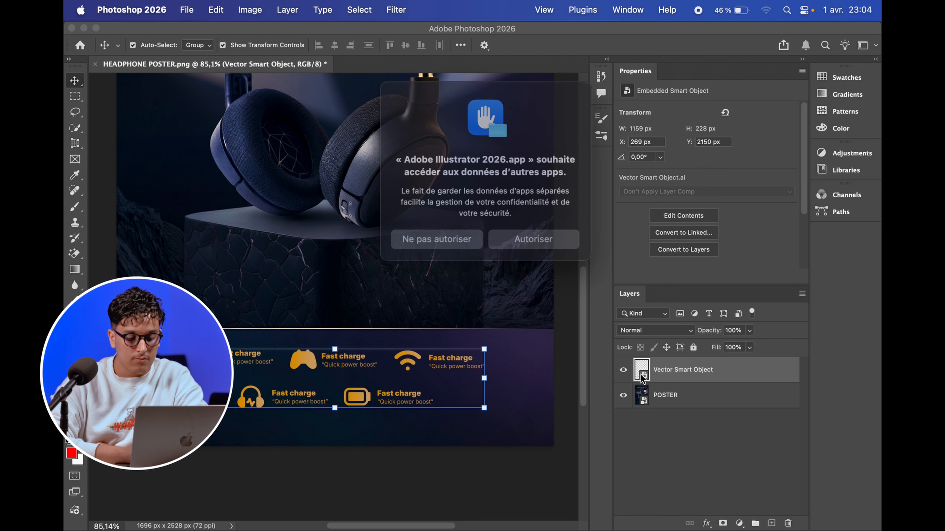
pyautogui.click(530, 236)
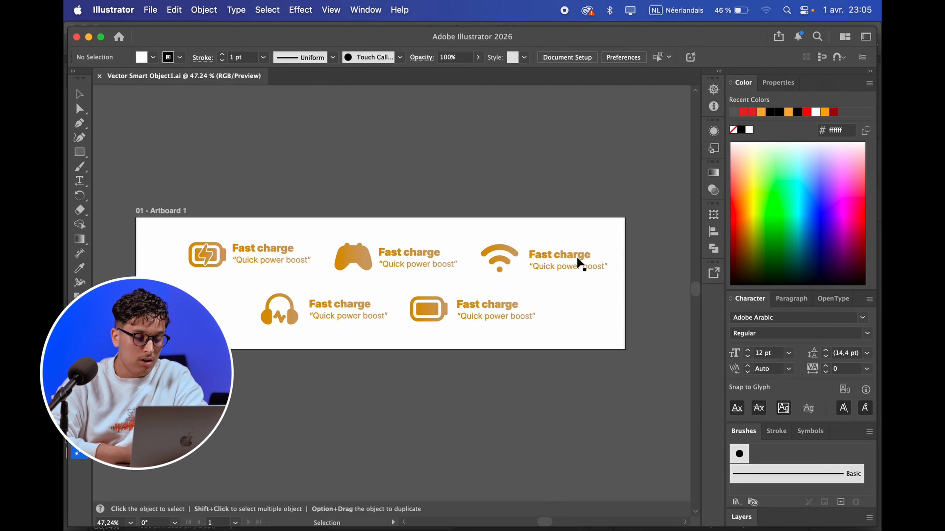
# Isolate the nested text group beside the game controller icon.
pyautogui.moveTo(632, 219); pyautogui.dragTo(149, 324)
pyautogui.click(237, 198)
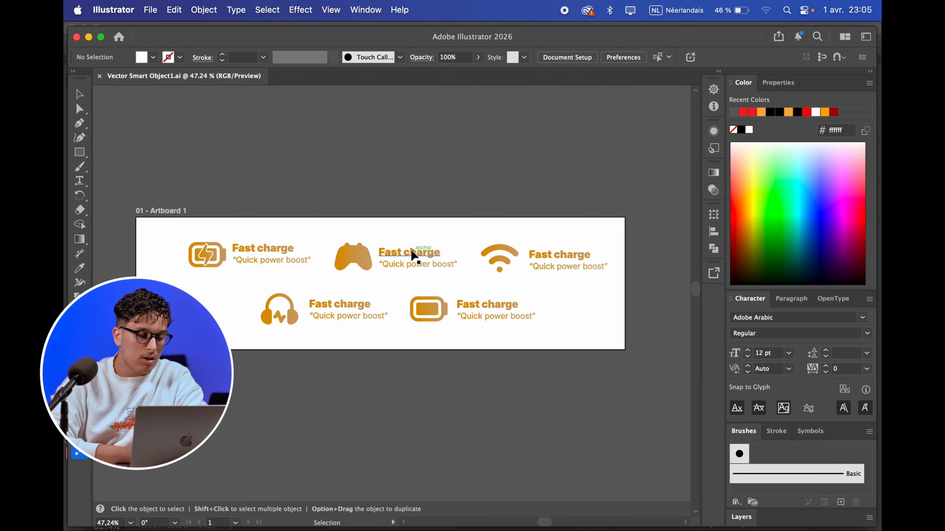
pyautogui.doubleClick(411, 253)
pyautogui.doubleClick(426, 253)
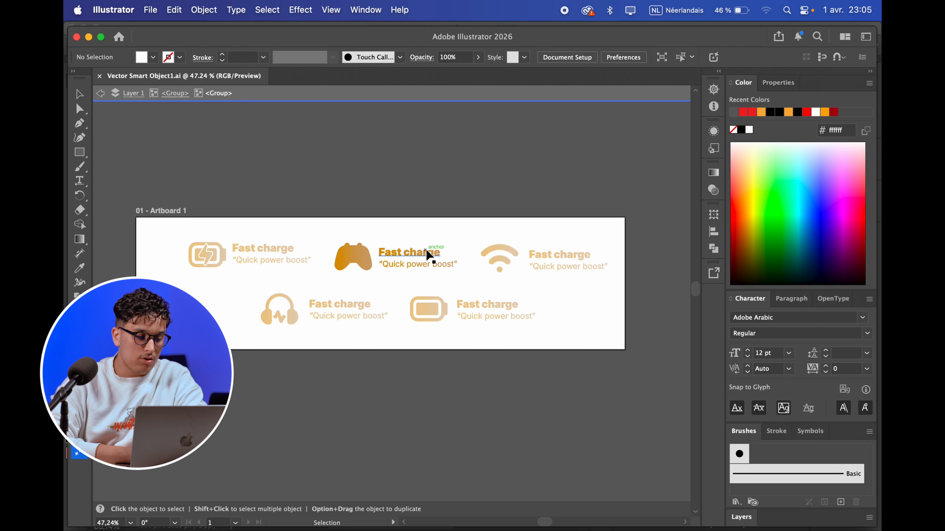
pyautogui.doubleClick(427, 257)
pyautogui.doubleClick(428, 257)
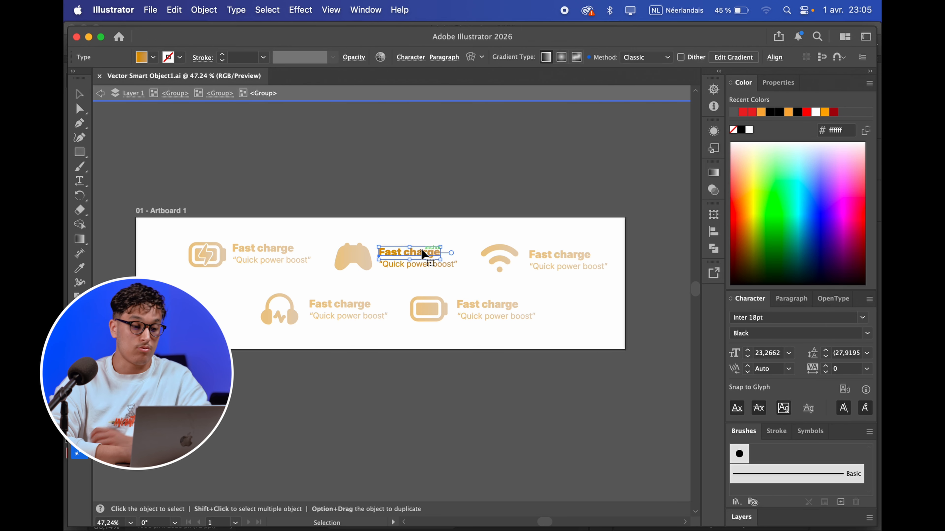
# Replace the game controller's heading and caption with "Gaming" and "Low-latency mode", copied from the feature list in Notes.
pyautogui.tripleClick(428, 256)
pyautogui.click(594, 514)
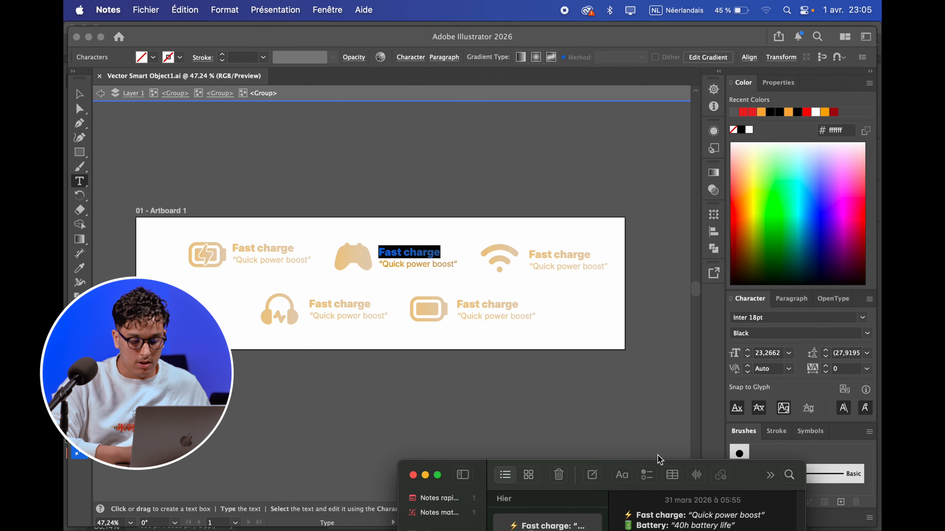
pyautogui.moveTo(607, 490); pyautogui.dragTo(755, 198)
pyautogui.moveTo(804, 255); pyautogui.dragTo(880, 254)
pyautogui.press('super+c')
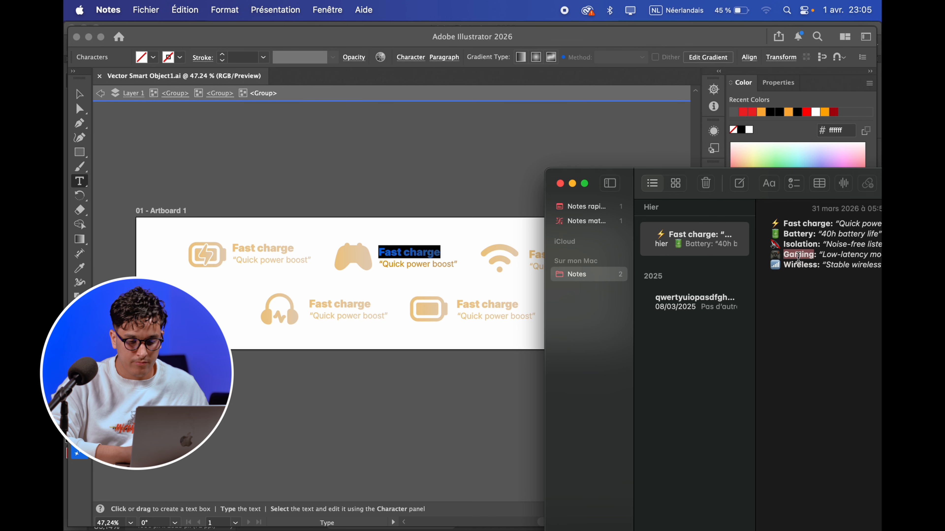
pyautogui.press('super+Tab')
pyautogui.press('super+v')
pyautogui.press('super+Tab')
pyautogui.press('super+Tab')
# Change the Wi-Fi icon's heading to "Wireless" and its caption to "Stable wireless connection" from the note.
pyautogui.moveTo(529, 255); pyautogui.dragTo(607, 267)
pyautogui.write('Wireless')
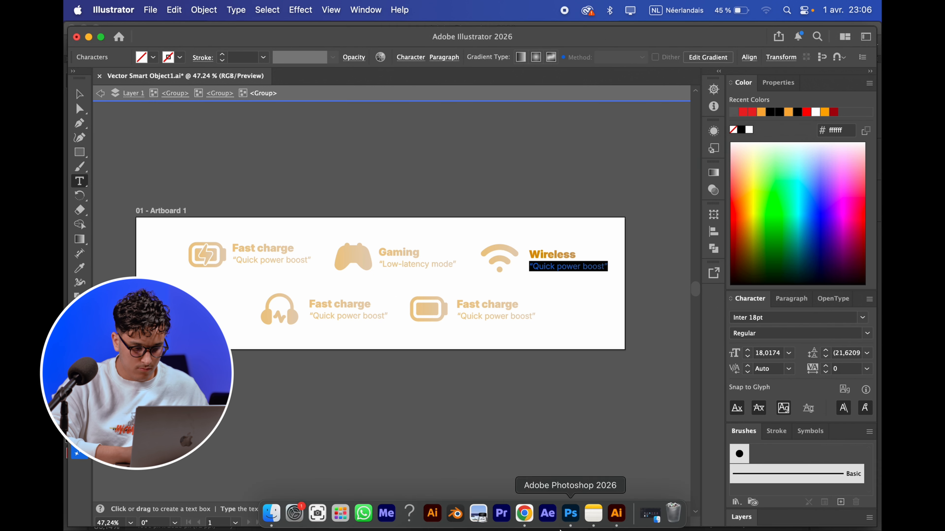
pyautogui.press('super+Tab')
pyautogui.press('super+c')
pyautogui.press('super+Tab')
pyautogui.press('super+v')
# Label the headphone icon "Isolation", "Noise-free listening" and the full battery icon "Battery", "40h battery life", using the text in Notes.
pyautogui.moveTo(309, 304); pyautogui.dragTo(371, 304)
pyautogui.write('Isolation')
pyautogui.moveTo(310, 316); pyautogui.dragTo(388, 316)
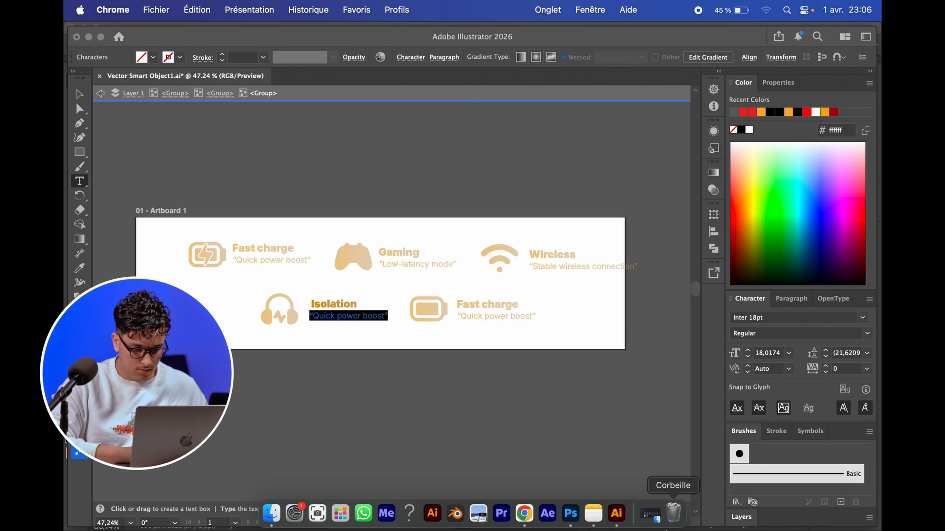
pyautogui.click(601, 519)
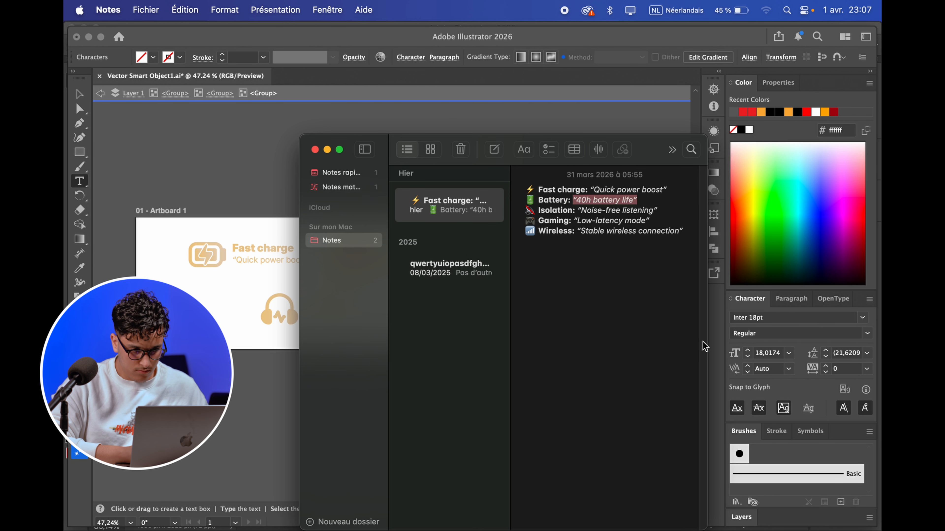
pyautogui.click(707, 346)
# Widen the artboard to contain the whole wireless caption, set the feature headings' tracking to 30, and leave isolation mode.
pyautogui.hscroll(5, 453, 260)
pyautogui.doubleClick(454, 257)
pyautogui.press('Escape')
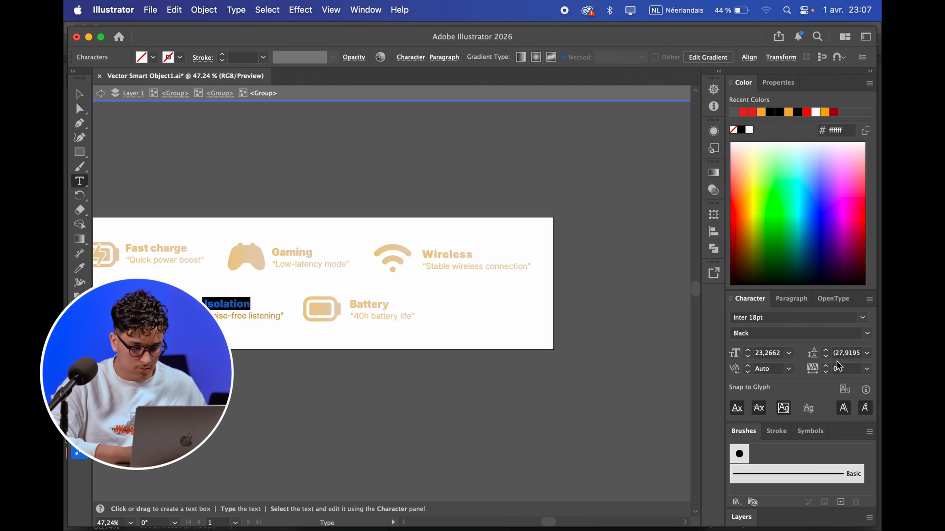
pyautogui.press('Escape')
pyautogui.click(331, 10)
pyautogui.press('Escape')
pyautogui.click(363, 314)
pyautogui.hscroll(-5, 484, 242)
pyautogui.scroll(-2, 483, 242)
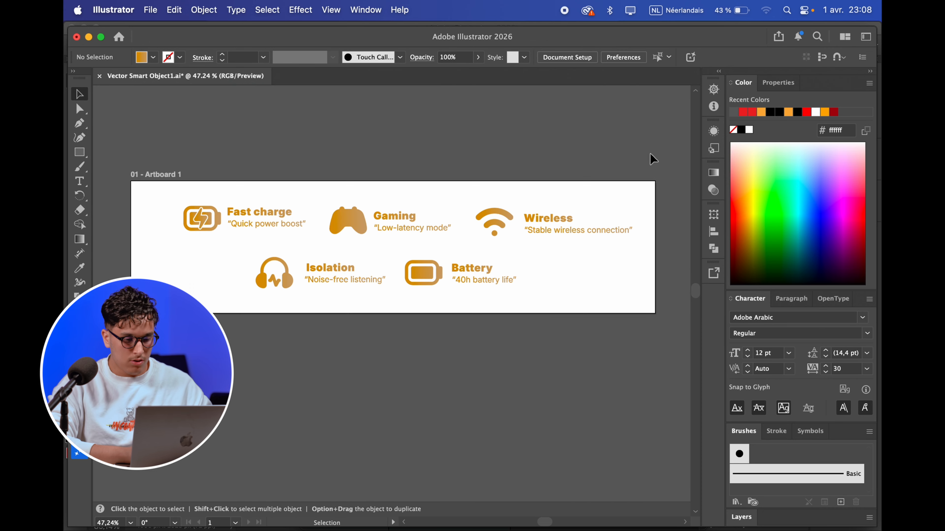
# Switch to Photoshop to check the icons on the poster, and return to the Smart Object in Illustrator.
pyautogui.press('super+a')
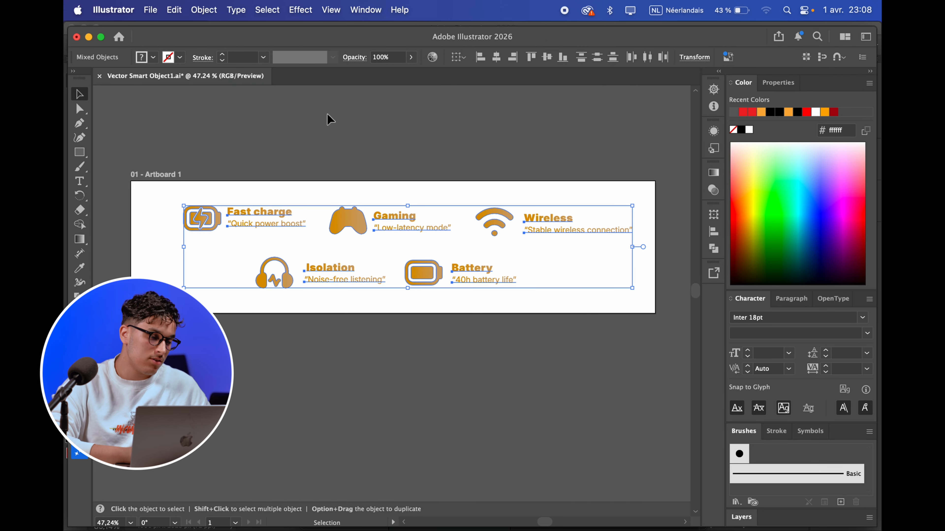
pyautogui.click(347, 162)
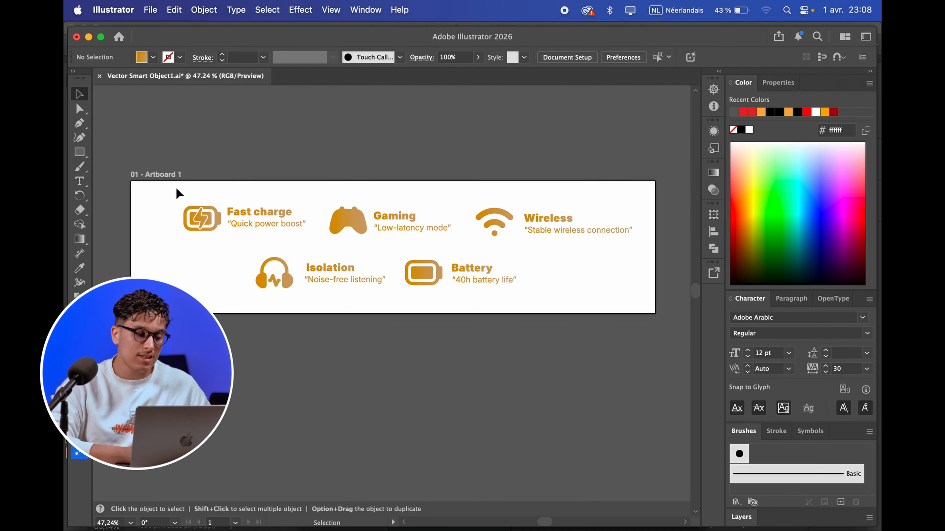
pyautogui.click(570, 513)
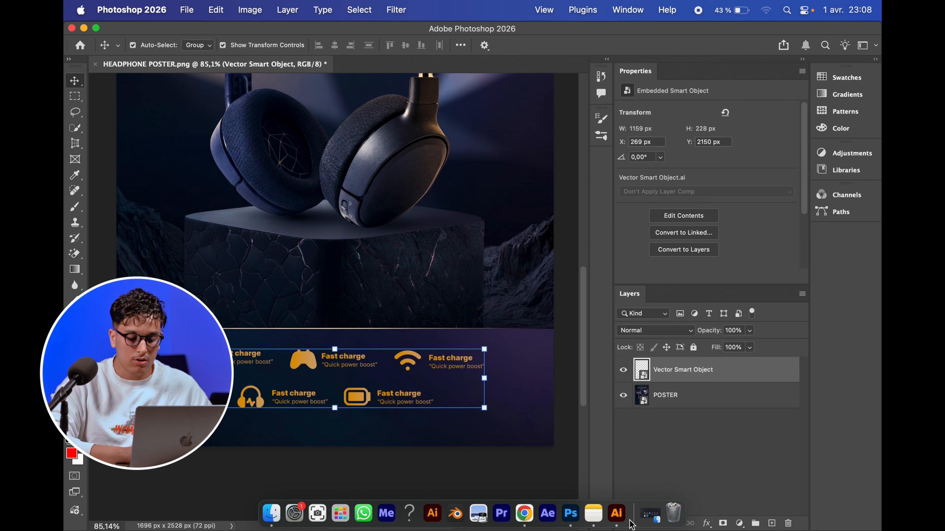
pyautogui.click(597, 513)
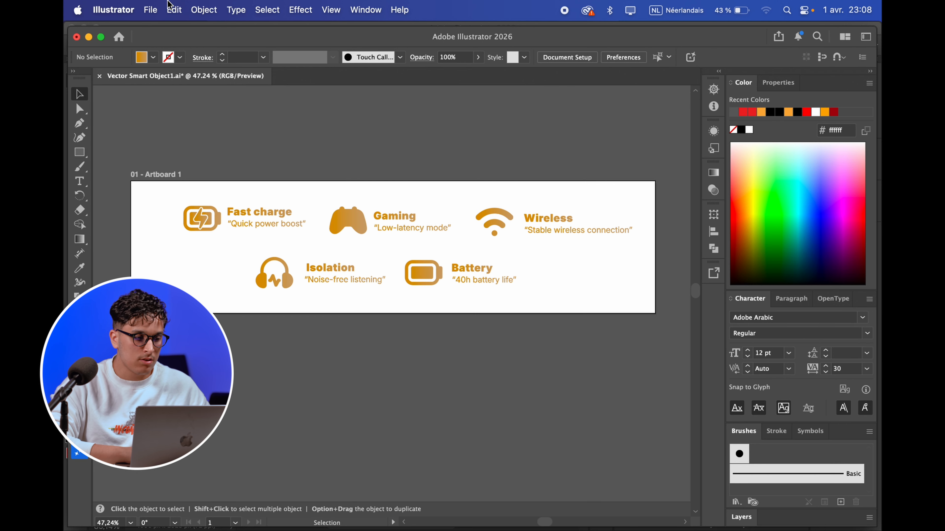
# Save the edited Smart Object file and switch back to the poster in Photoshop.
pyautogui.click(150, 10)
pyautogui.press('super+s')
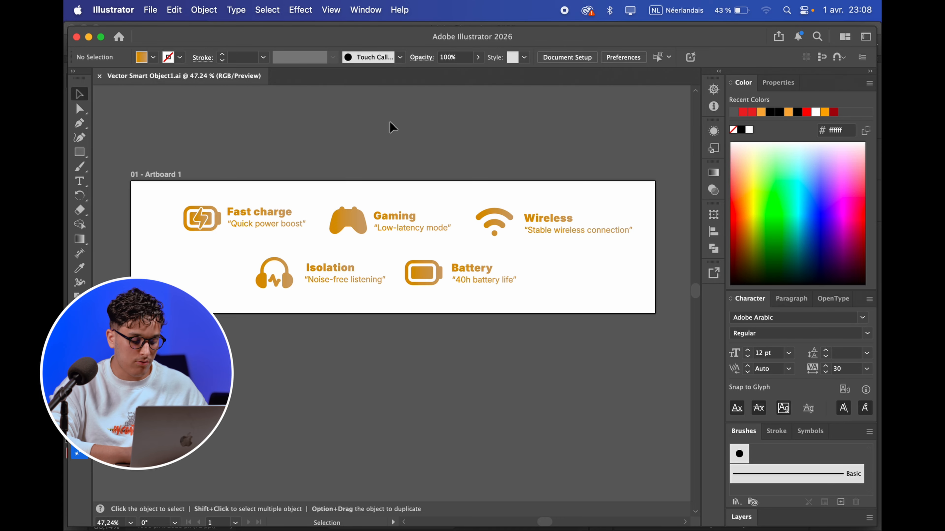
pyautogui.press('a')
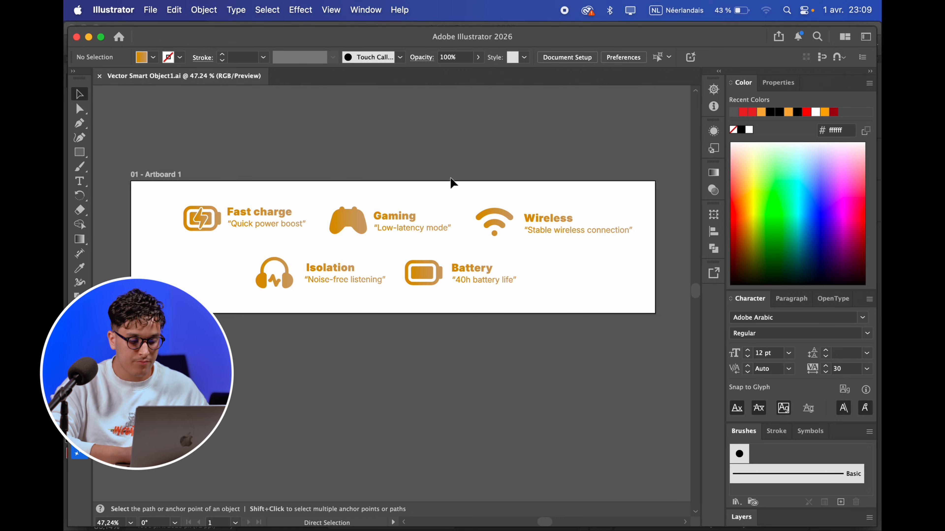
pyautogui.click(567, 515)
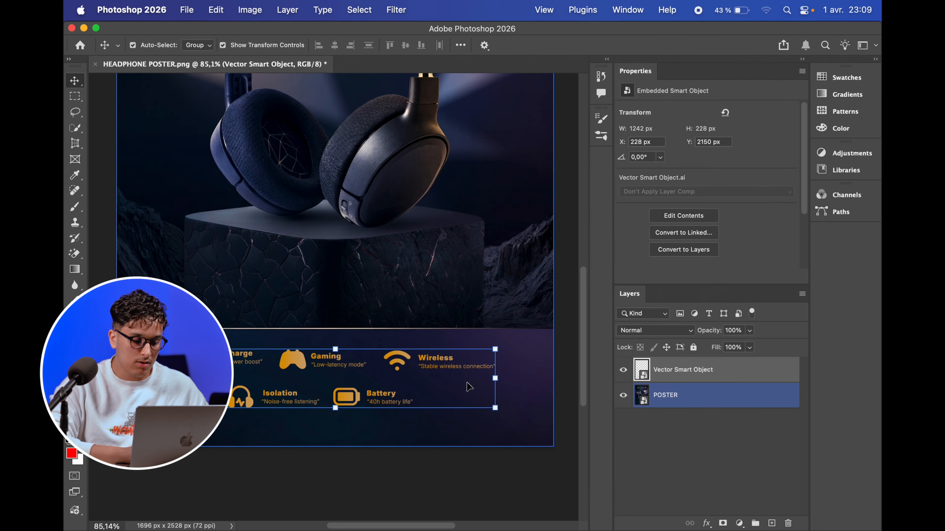
# Examine the revised feature texts in the poster's lower band.
pyautogui.click(401, 485)
pyautogui.click(395, 384)
pyautogui.click(423, 370)
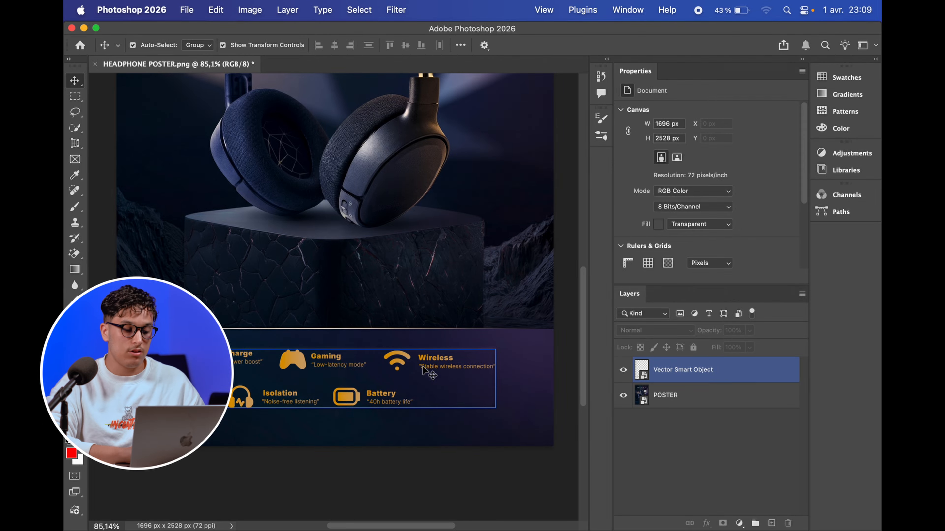
pyautogui.click(424, 370)
pyautogui.scroll(-4, 427, 371)
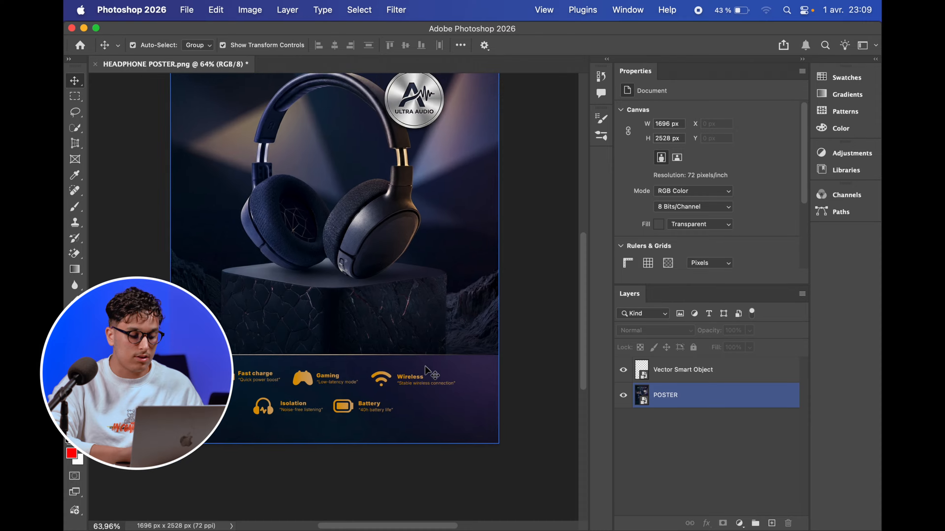
# Recolour all icons and texts of the Smart Object white in Illustrator, save it, and return to Photoshop.
pyautogui.click(614, 515)
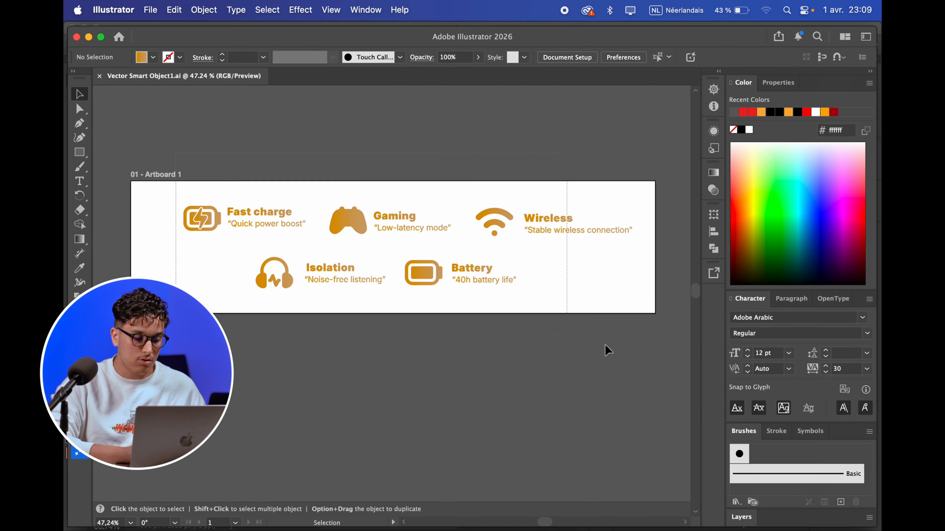
pyautogui.press('super+a')
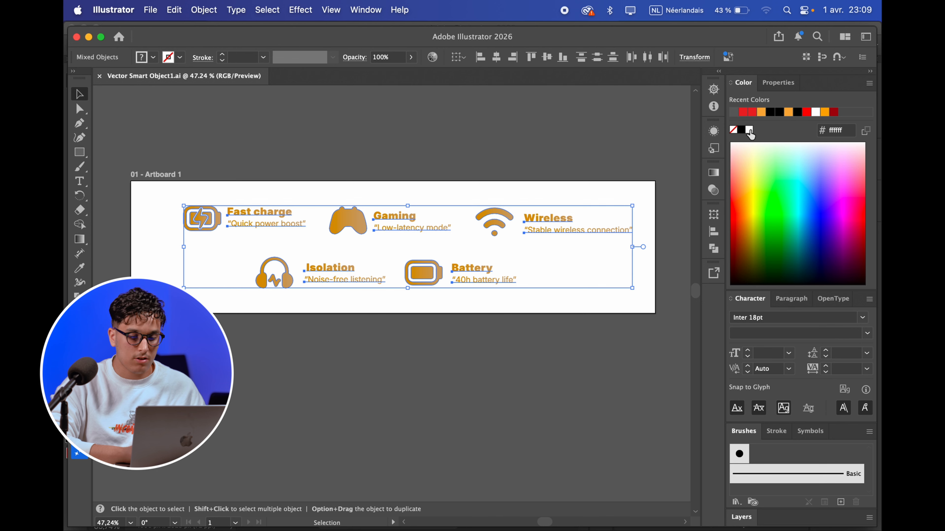
pyautogui.press('Delete')
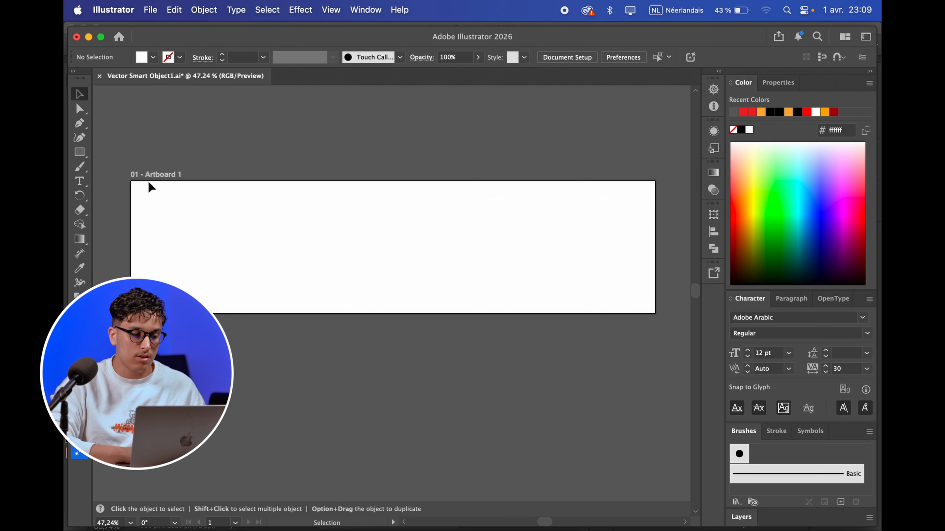
pyautogui.press('a')
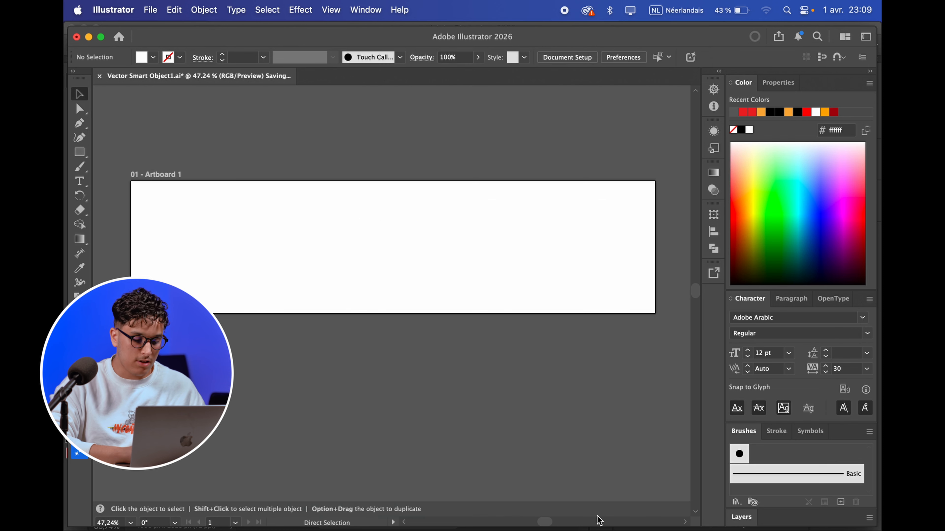
pyautogui.click(570, 521)
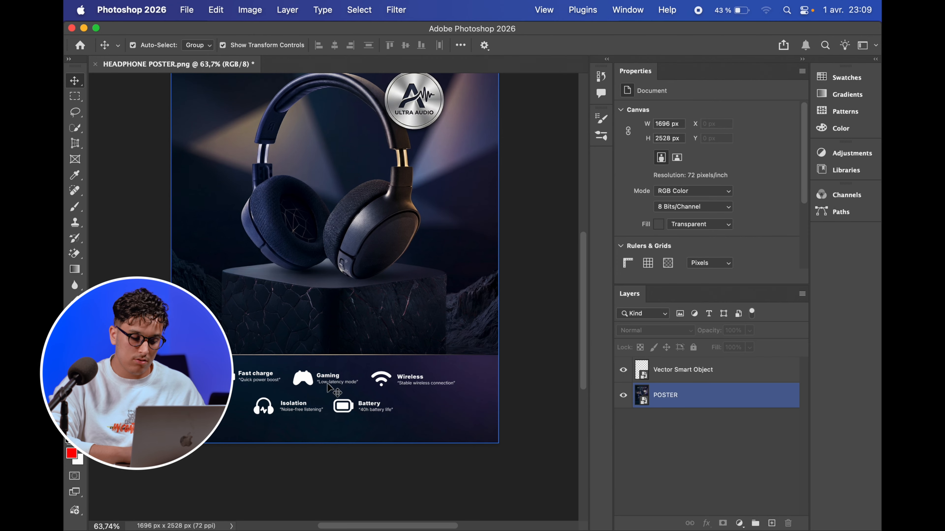
# Examine the recoloured feature icons up close and within the whole poster.
pyautogui.click(306, 384)
pyautogui.click(325, 377)
pyautogui.click(317, 383)
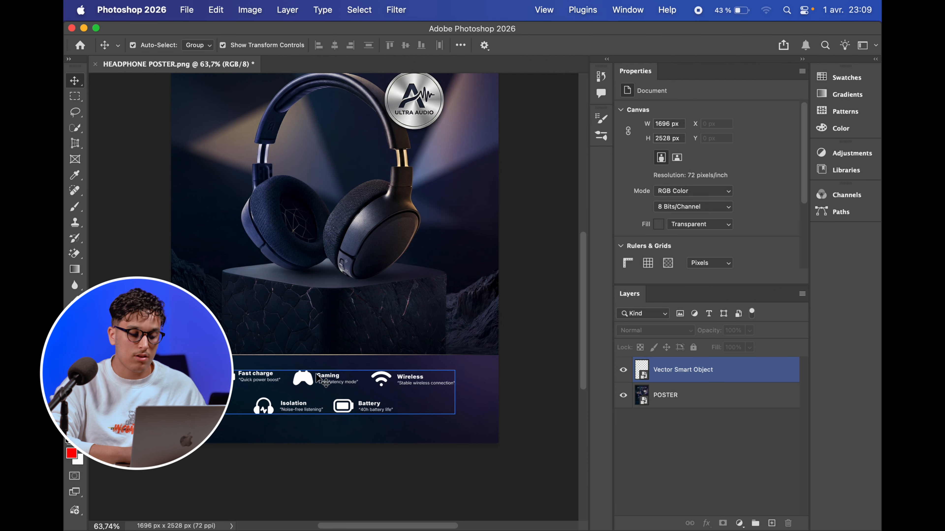
pyautogui.click(333, 364)
pyautogui.scroll(5, 331, 360)
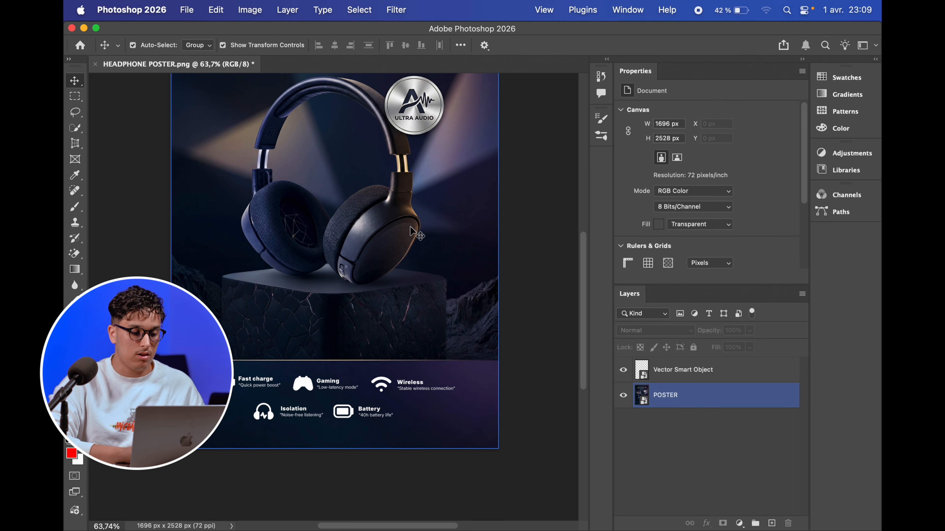
pyautogui.scroll(-3, 446, 201)
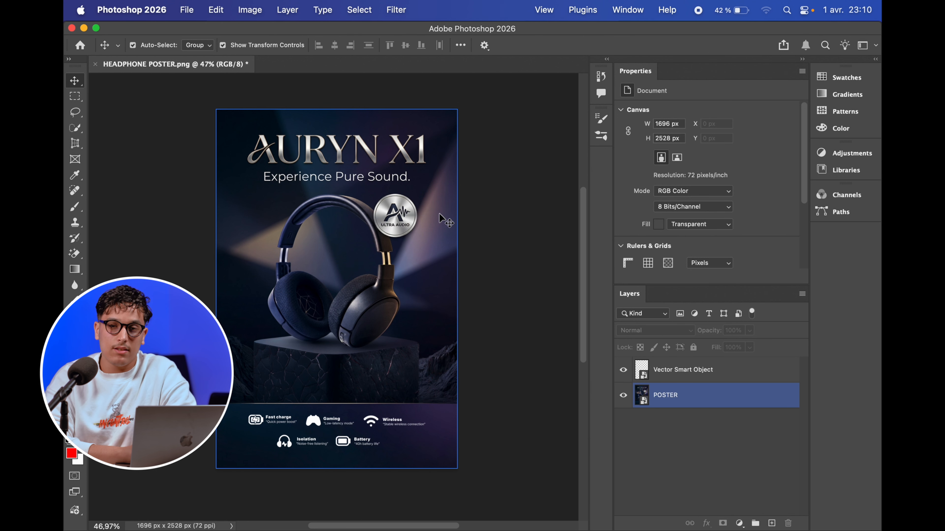